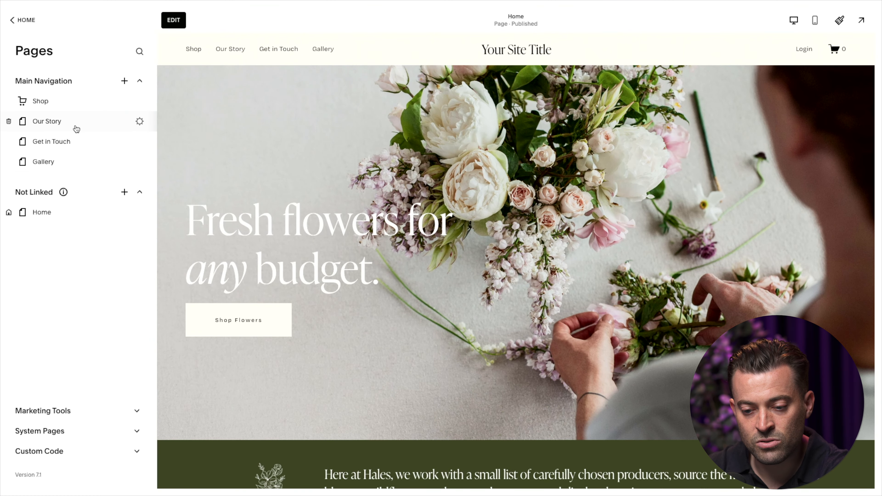
Open the Our Story page for editing and add a Video block to the section with the flower image
click(75, 129)
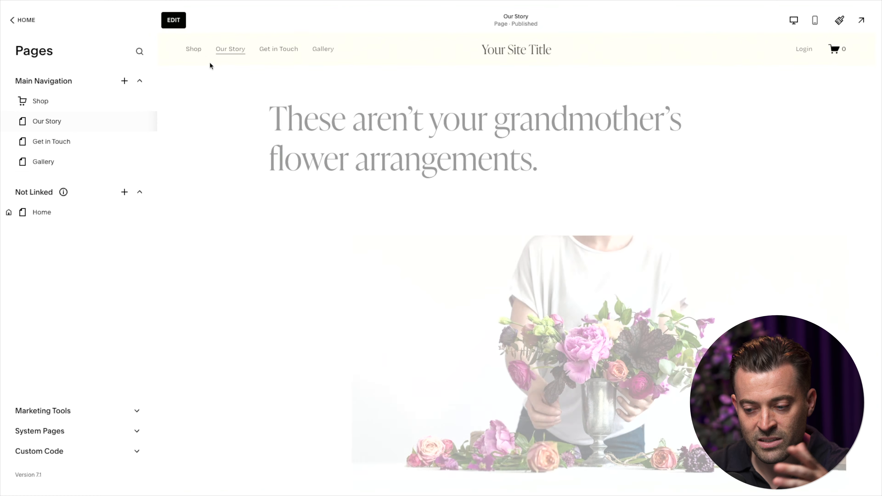
click(173, 20)
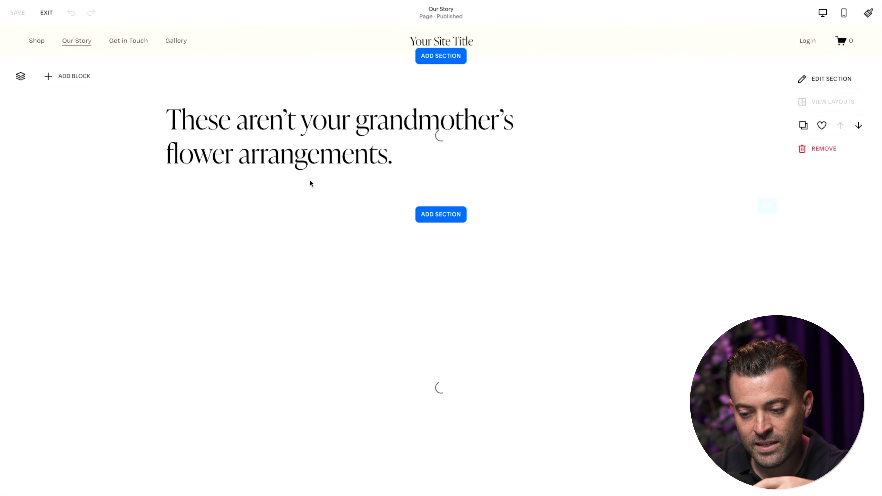
scroll(311, 292, down, 3)
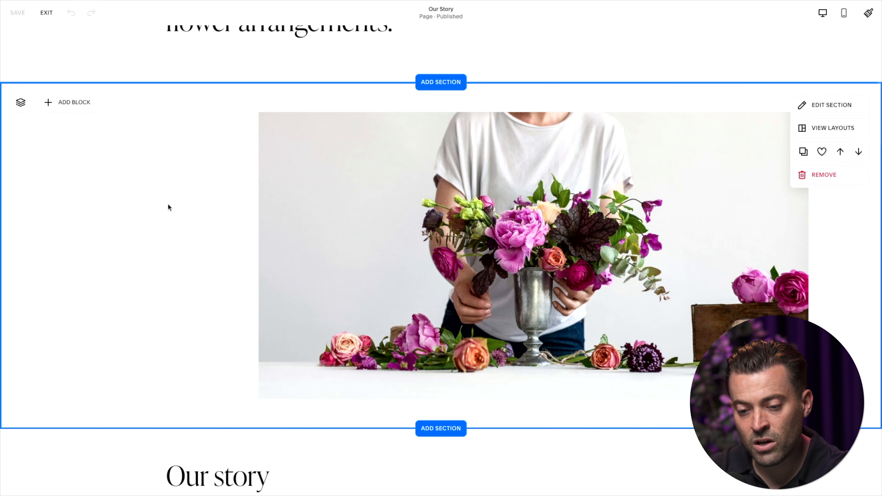
click(81, 114)
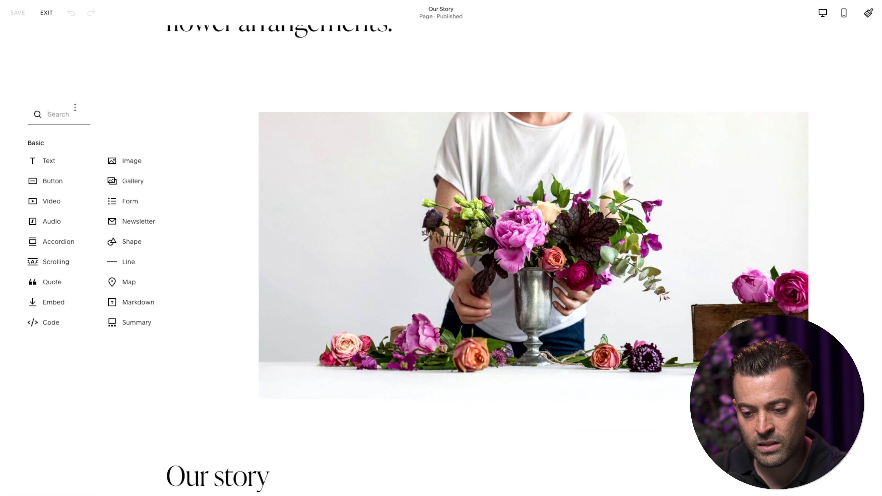
click(59, 198)
Place the video block to the left of the flower image, shift the image right, and widen the video block towards it
drag(166, 175, 161, 139)
drag(315, 172, 254, 172)
drag(259, 256, 369, 234)
drag(502, 216, 549, 193)
click(188, 152)
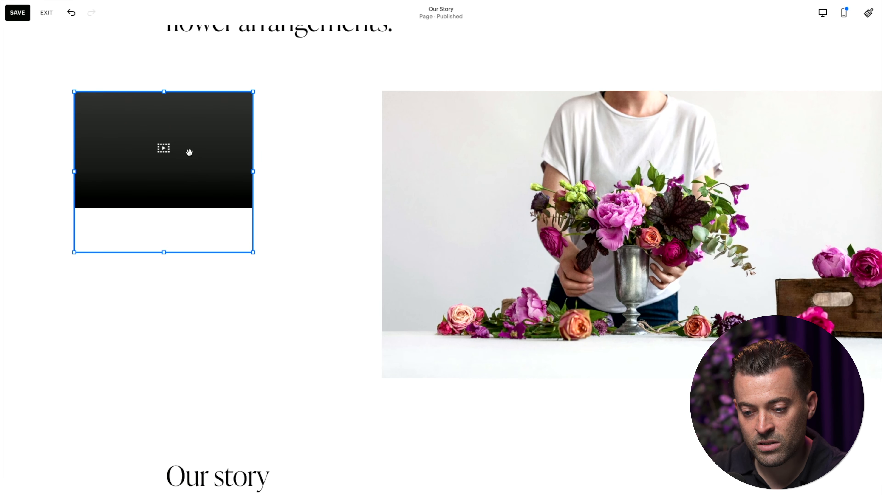
drag(253, 170, 345, 171)
Upload the "Is Your We...est Fit_.mp4" file from Downloads into the video block and close its settings
double_click(284, 187)
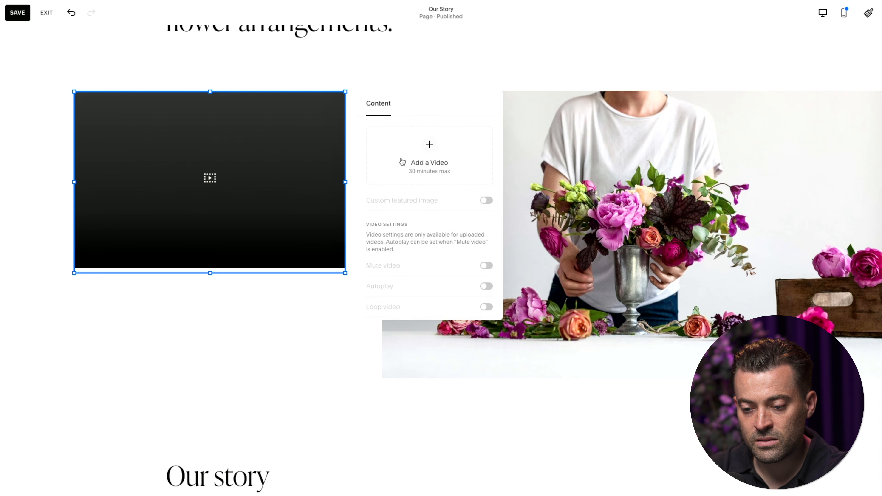
click(423, 148)
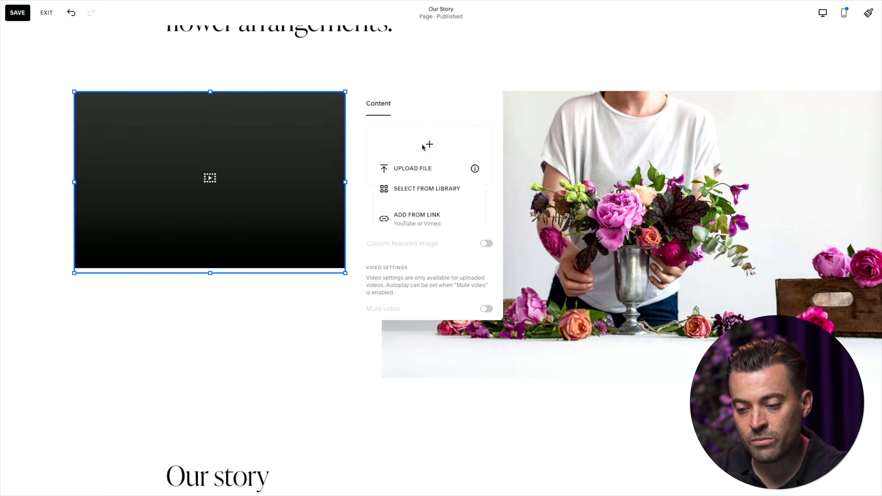
click(416, 168)
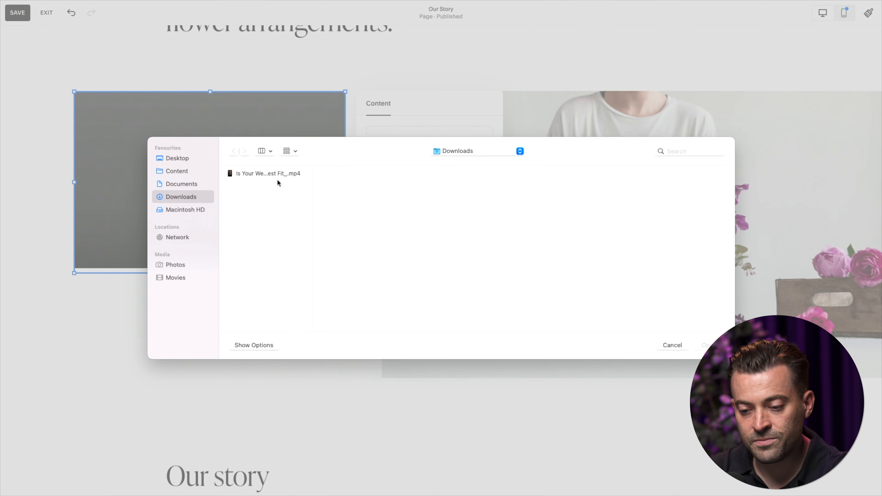
click(282, 176)
double_click(282, 173)
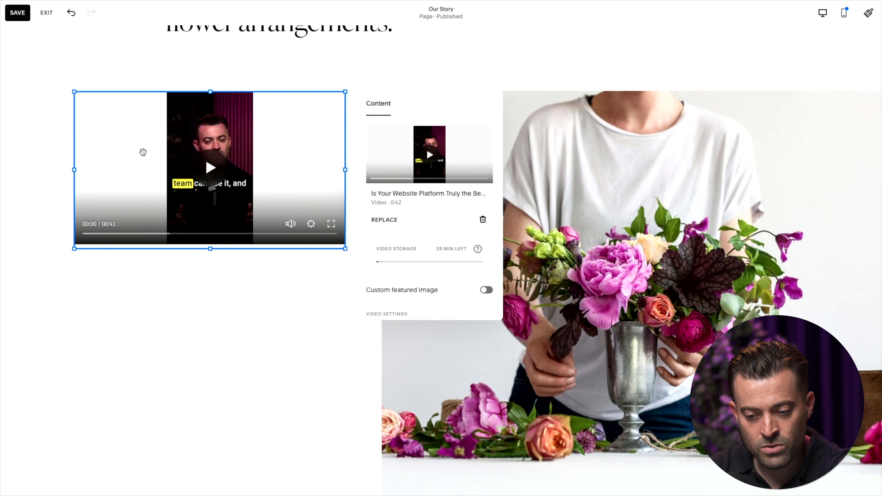
click(227, 266)
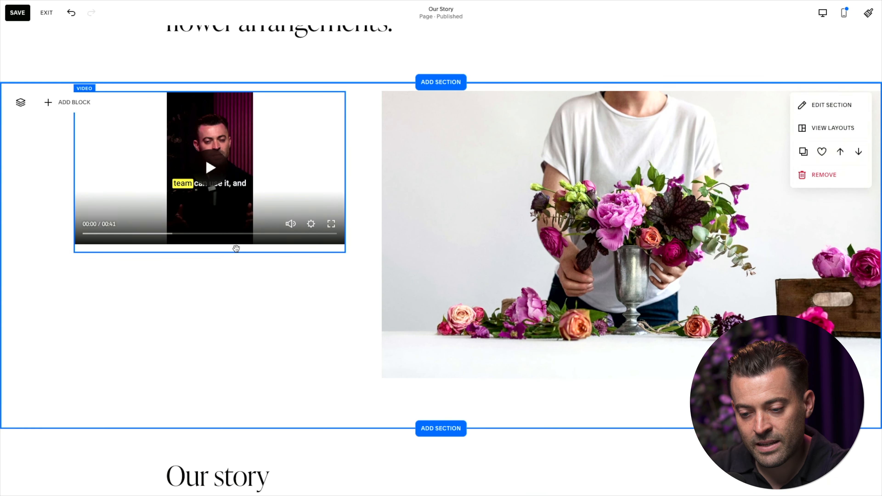
Extend the video block's height down to the flower image's lower edge and review the block's content settings
drag(210, 252, 207, 377)
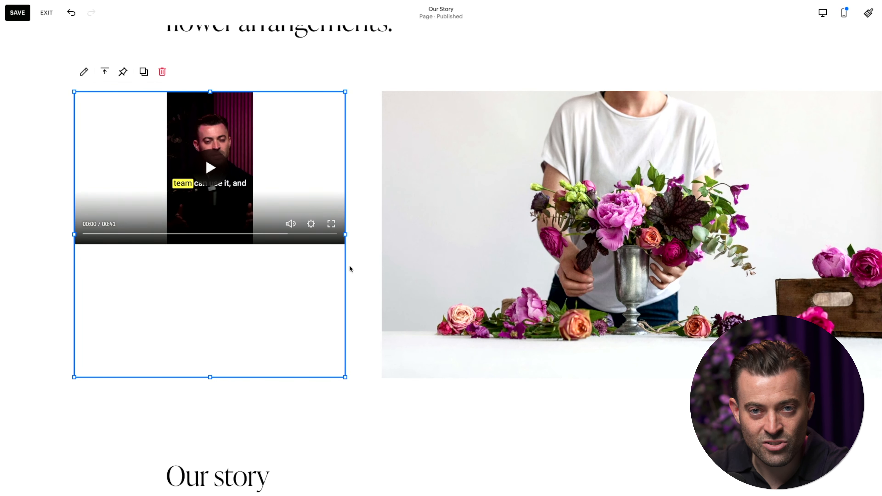
double_click(274, 180)
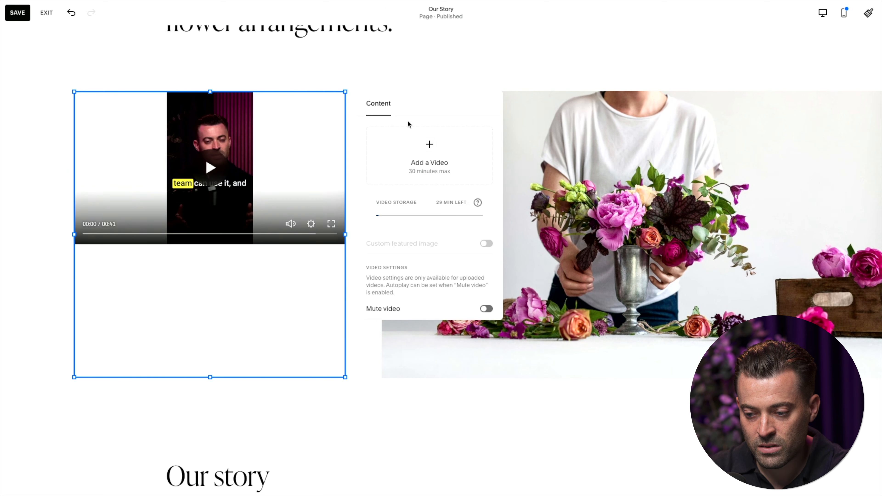
scroll(445, 260, down, 5)
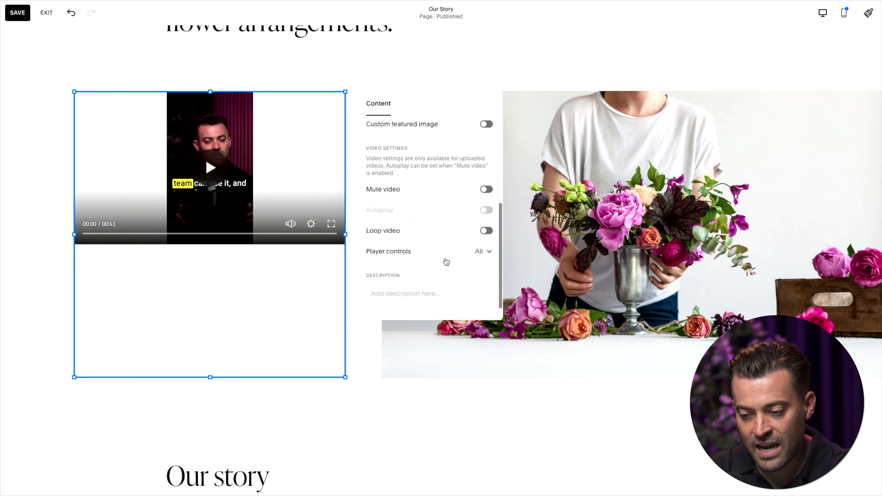
scroll(446, 260, up, 5)
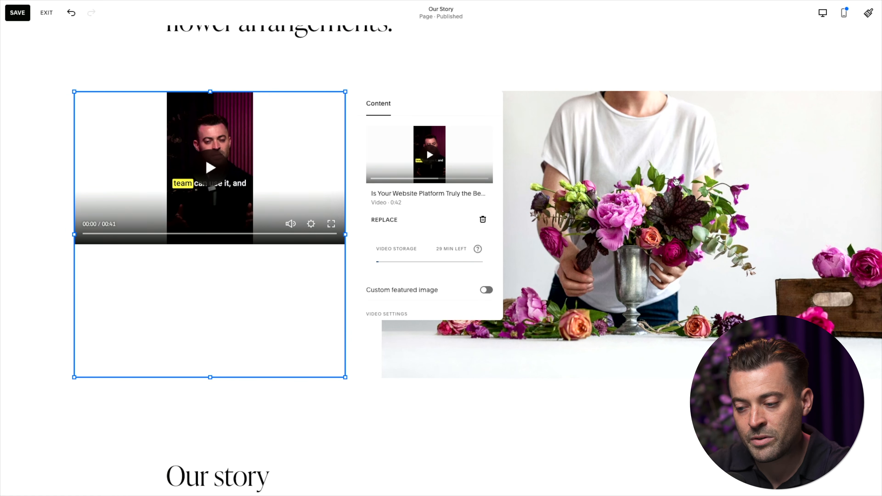
Try the Fit display option on the flower image and switch it back to Fill
double_click(782, 118)
click(773, 112)
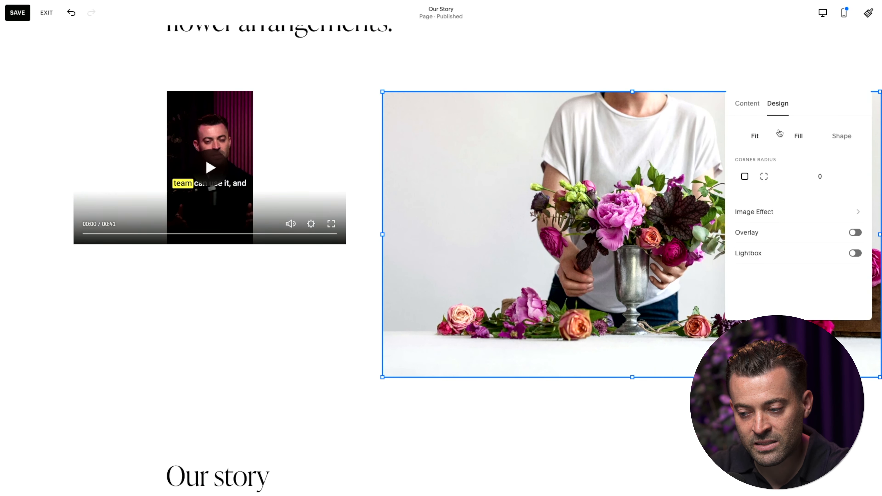
click(785, 140)
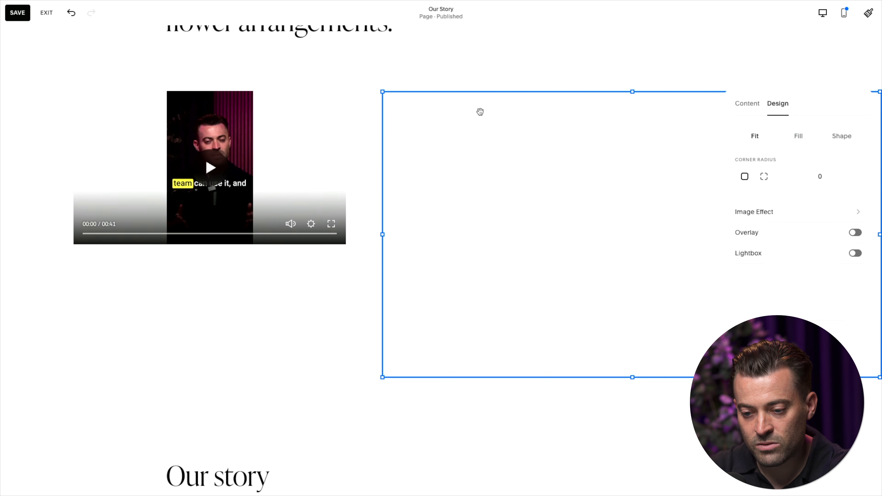
click(786, 139)
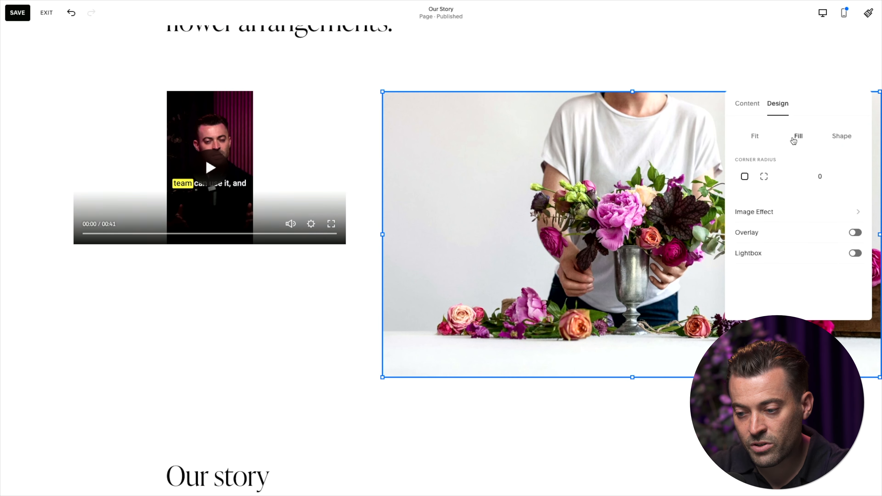
click(331, 263)
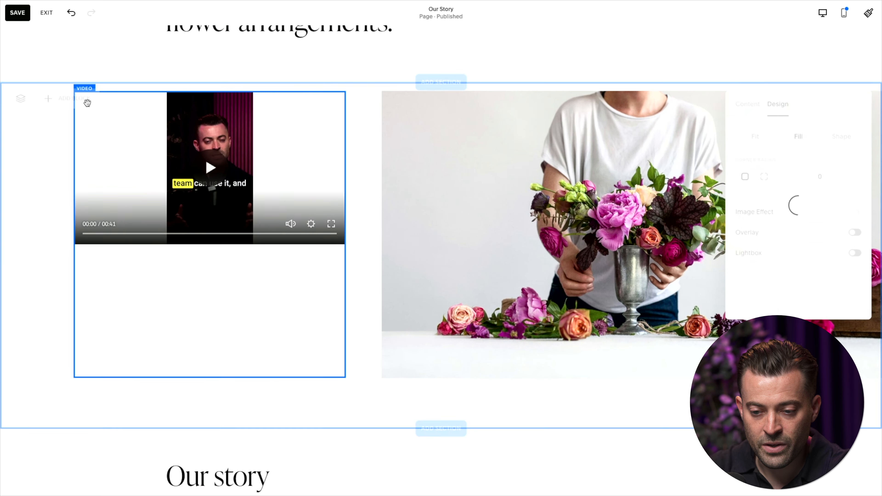
Save the Our Story page, exit editing, and open the site's Custom CSS editor
click(21, 17)
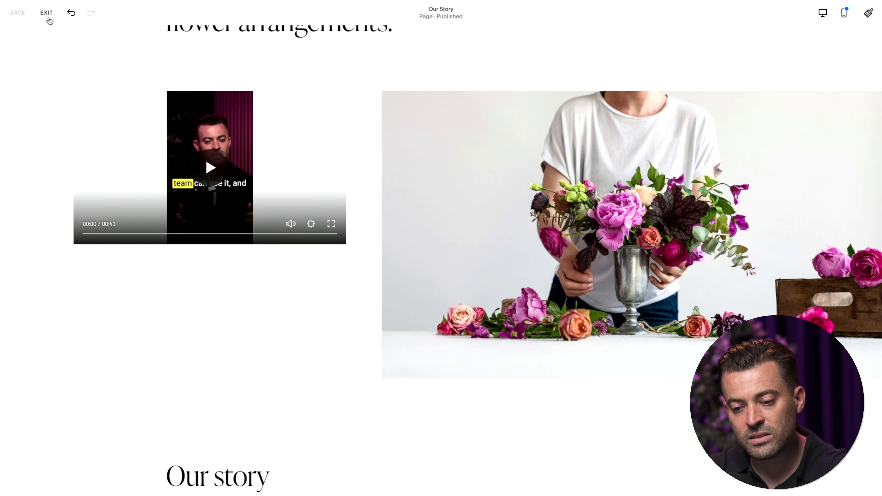
click(48, 14)
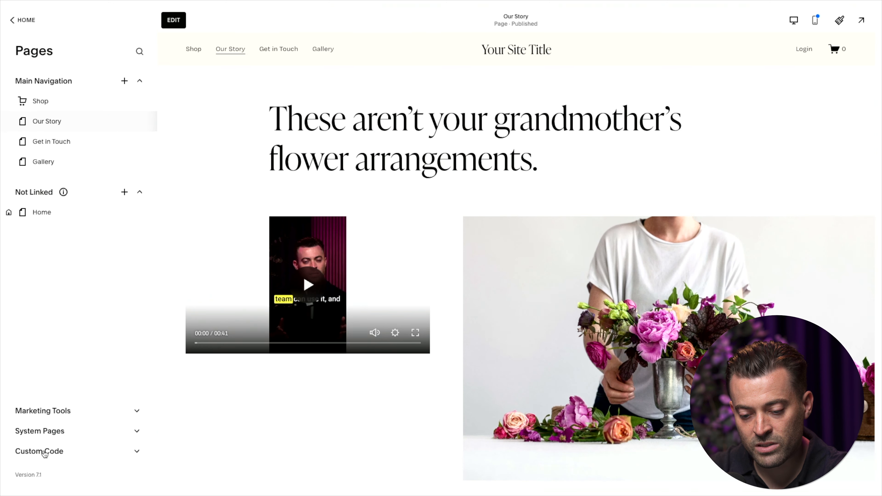
click(71, 458)
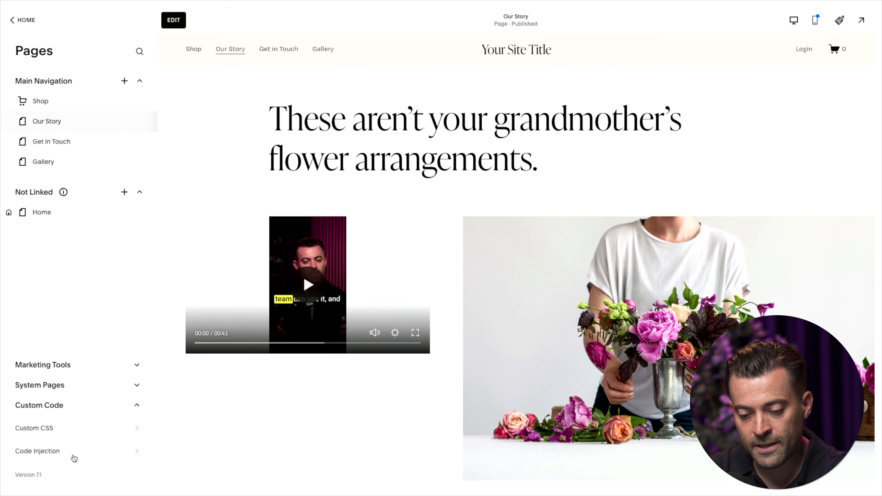
click(39, 432)
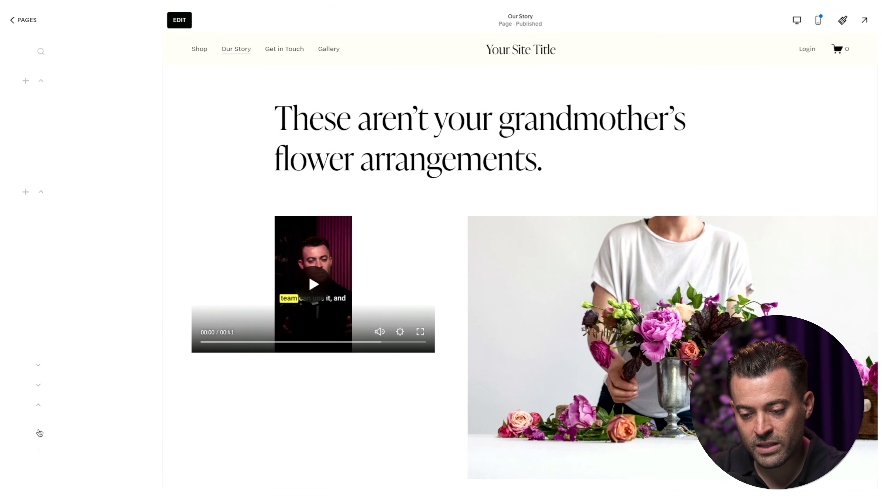
Paste a CSS rule giving ".sqs-native-video .native-video-player" a padding-bottom of 100% !important, and review its selectors against the video
click(77, 170)
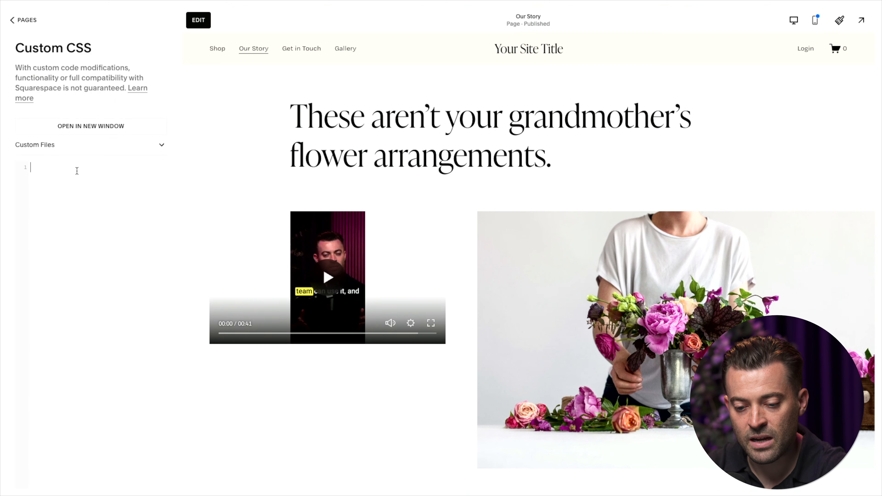
text(.sqs-native-video .native-video-player {      padding-bottom: 100% !important;  })
scroll(304, 298, down, 5)
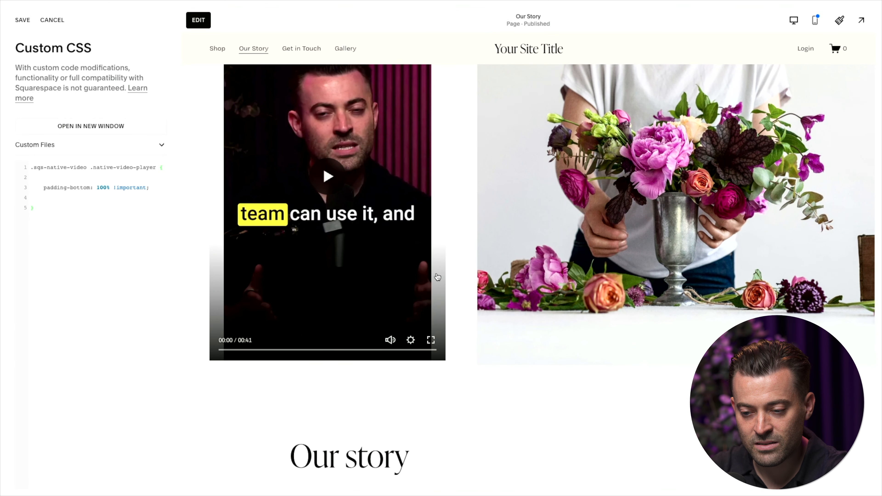
scroll(439, 272, up, 3)
scroll(439, 273, up, 3)
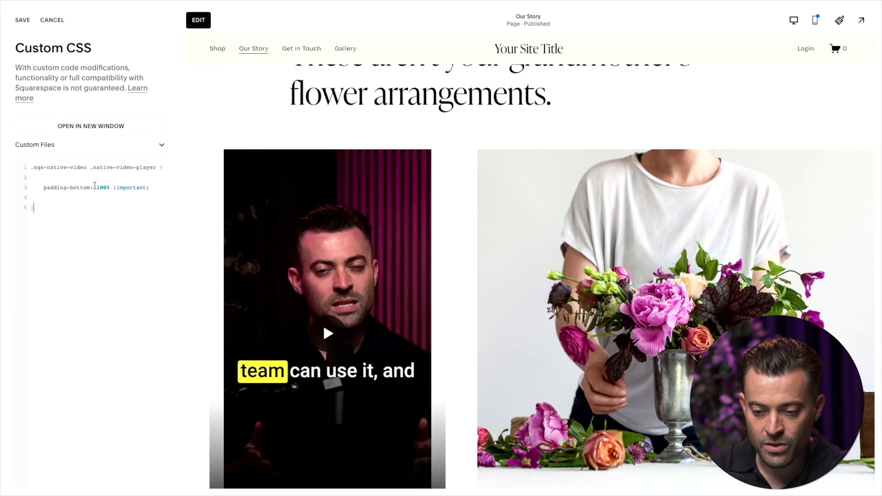
drag(82, 168, 31, 168)
drag(93, 168, 156, 169)
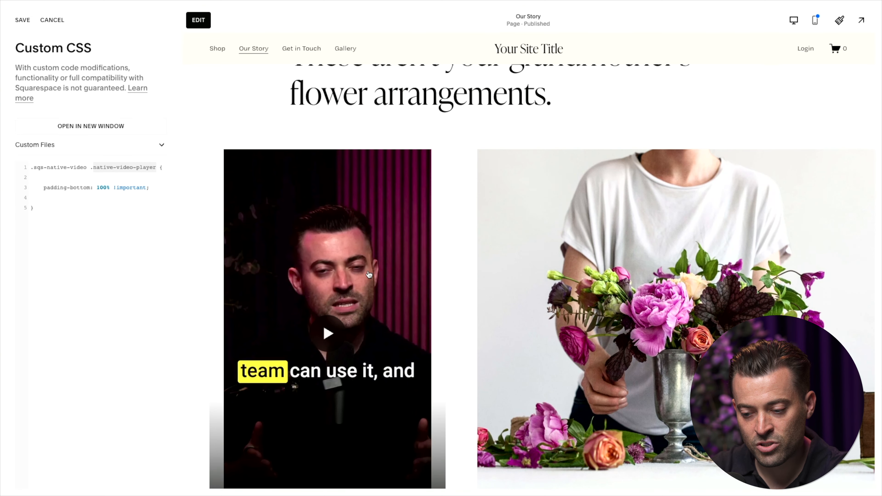
scroll(369, 274, down, 3)
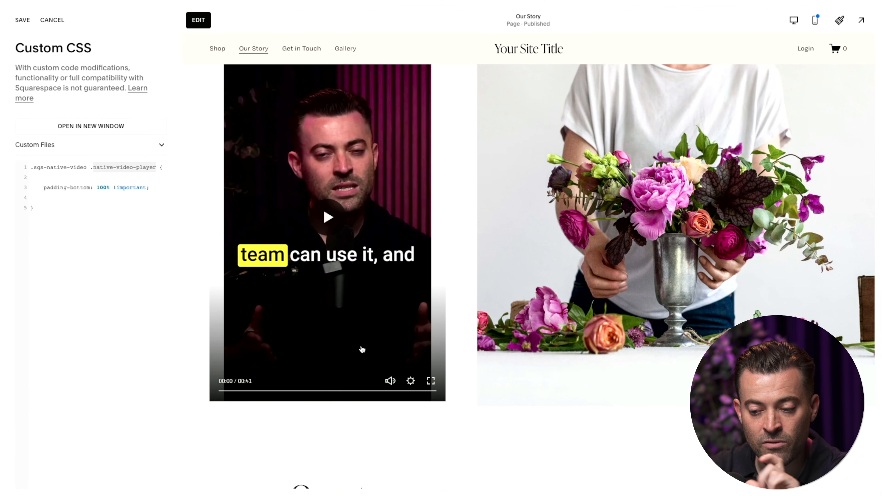
Try padding-bottom values of 120%, 150% and 130% in the video player rule, comparing the video's edges
click(104, 191)
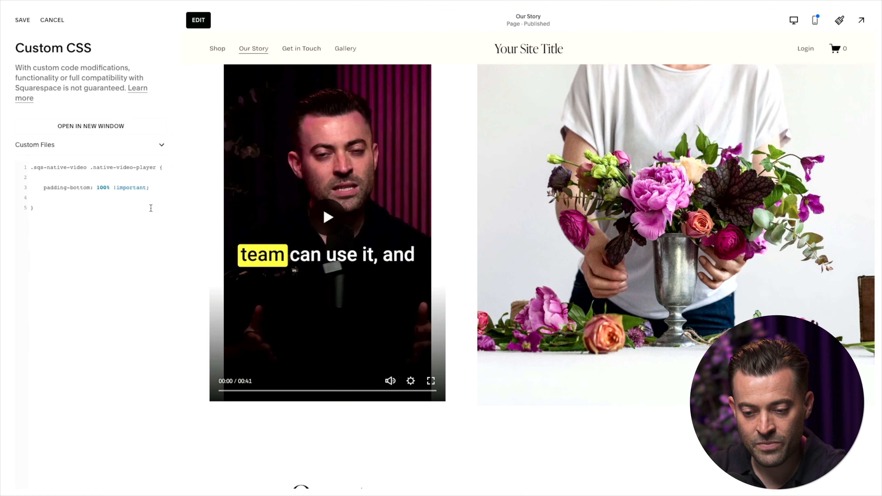
key(BackSpace)
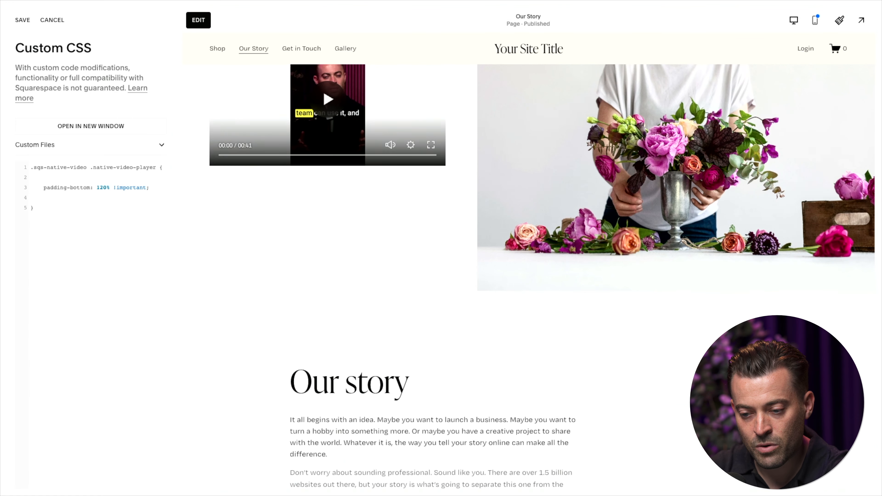
text(2)
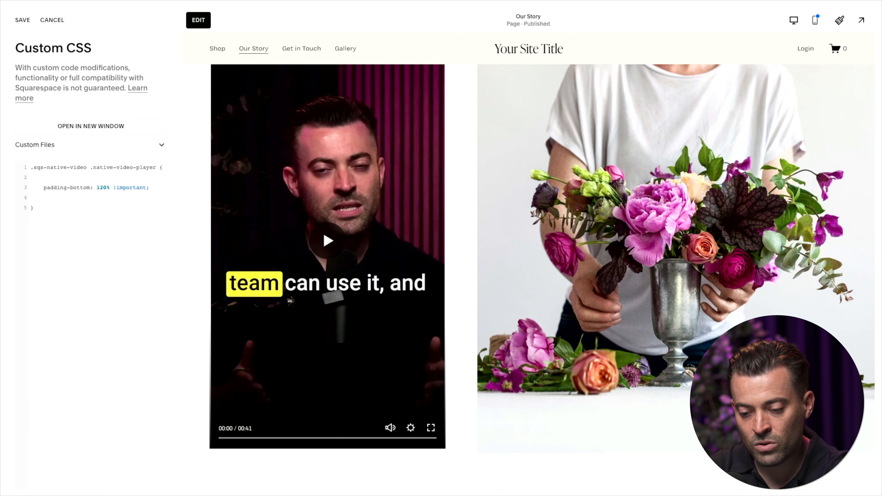
key(BackSpace)
text(3)
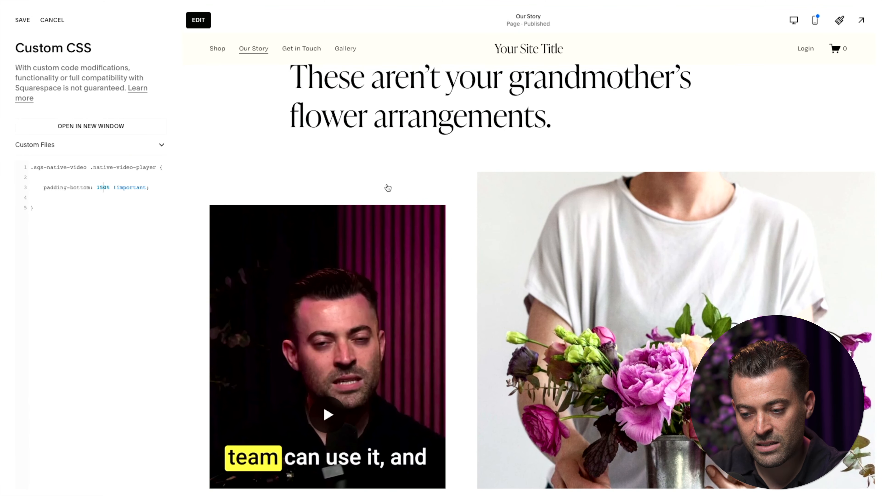
scroll(388, 182, down, 7)
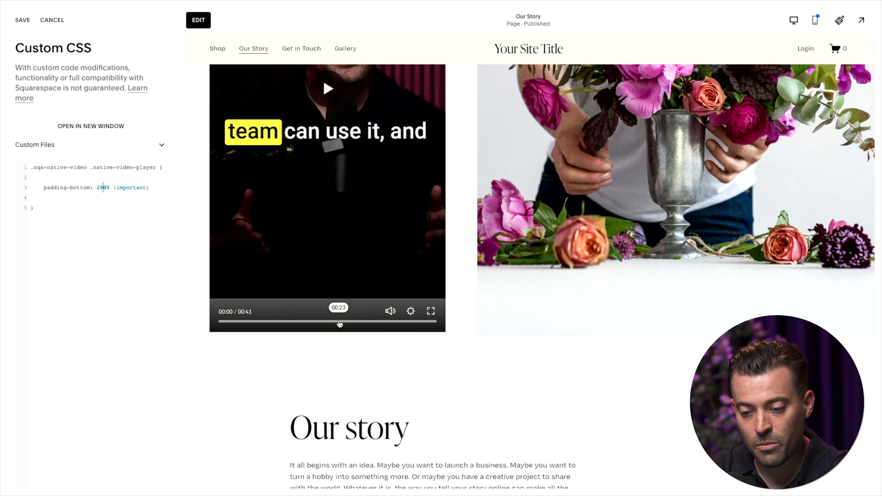
key(BackSpace)
text(3)
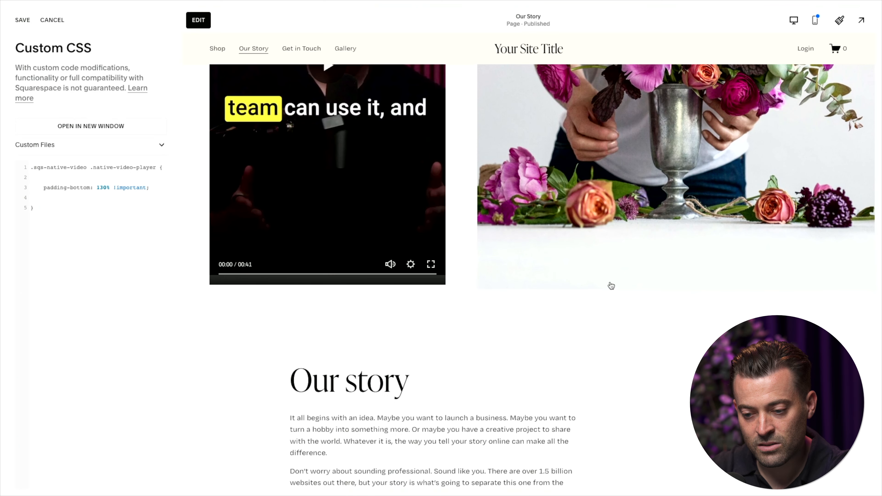
Fine-tune the video player's padding-bottom through 120% and 125% to 122%, and save the custom CSS
key(BackSpace)
text(2)
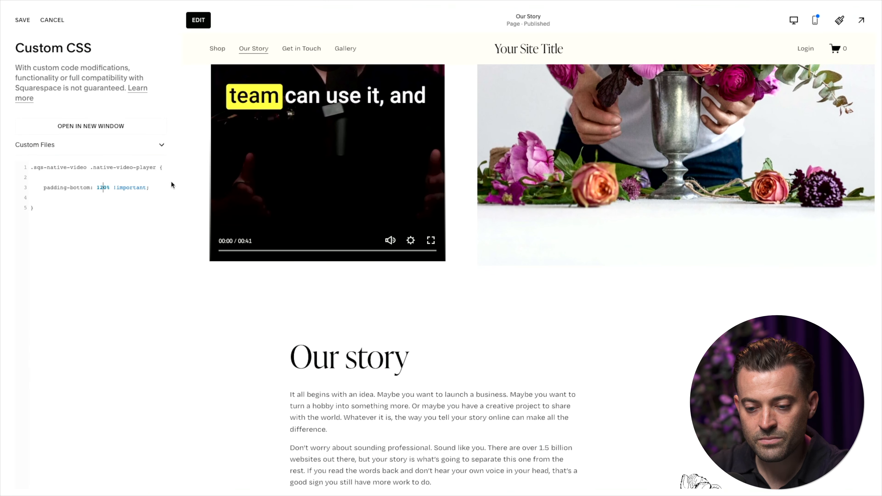
key(Delete)
text(5)
click(23, 20)
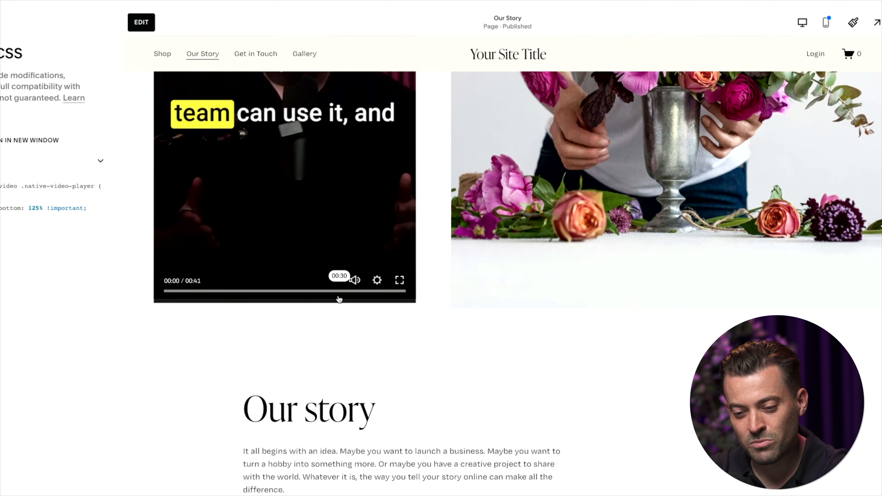
click(39, 208)
key(BackSpace)
text(22% !important;)
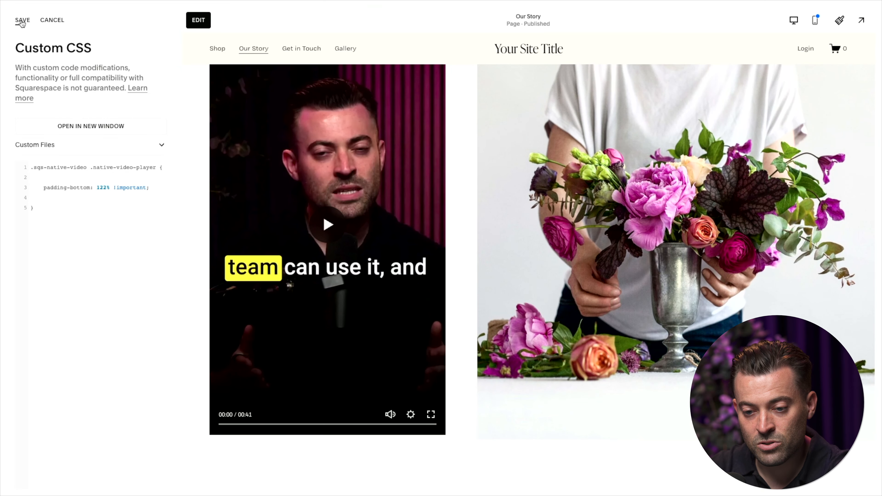
click(18, 20)
Preview the Our Story page at full size, mute the computer's sound, and play the vertical video
click(861, 20)
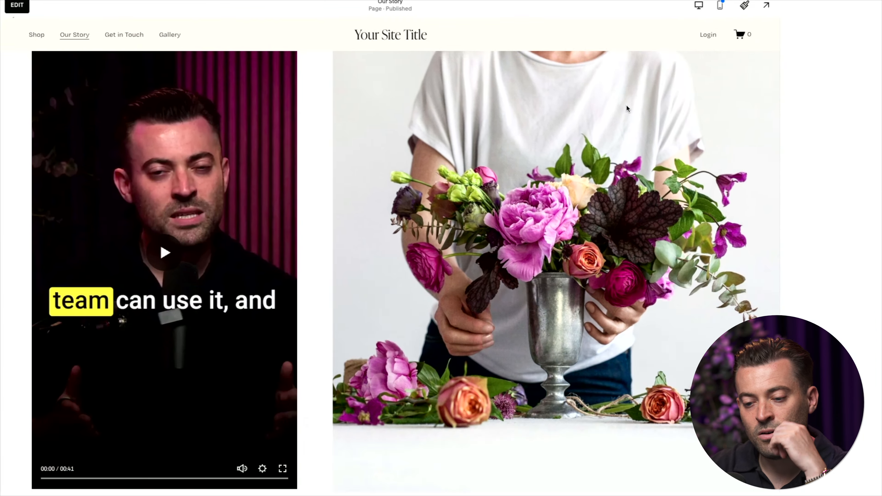
scroll(230, 284, down, 3)
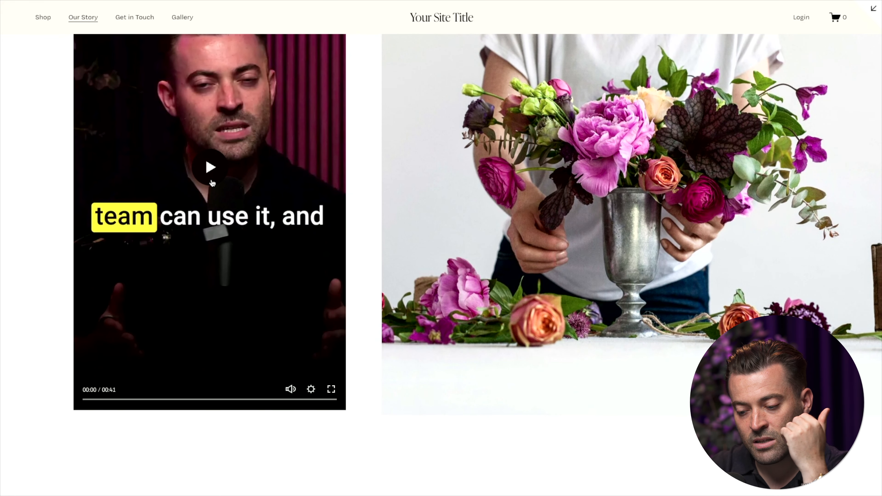
key(XF86AudioMute)
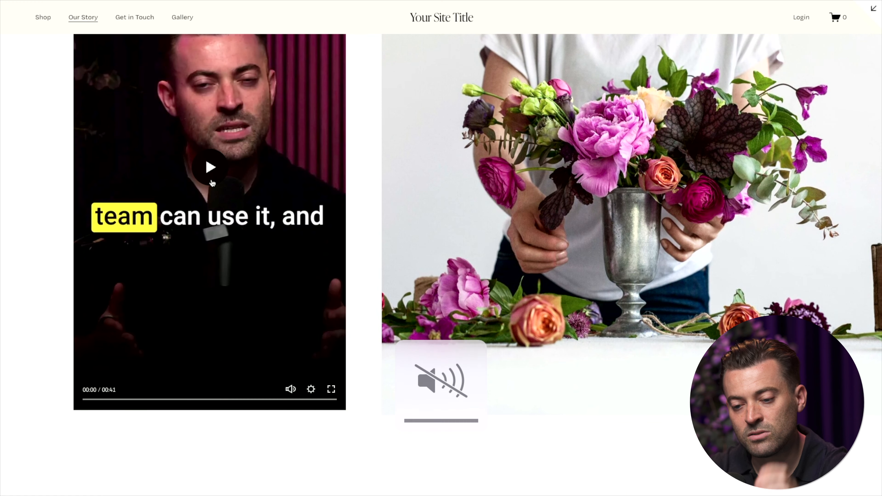
click(212, 183)
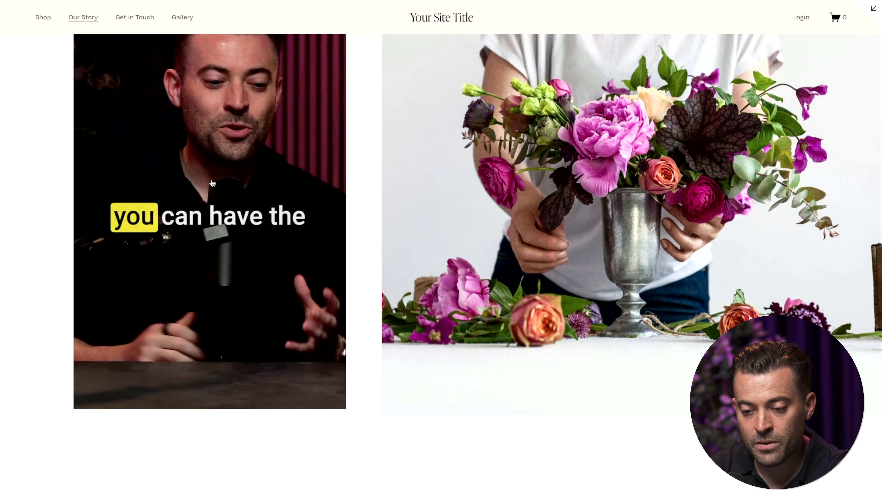